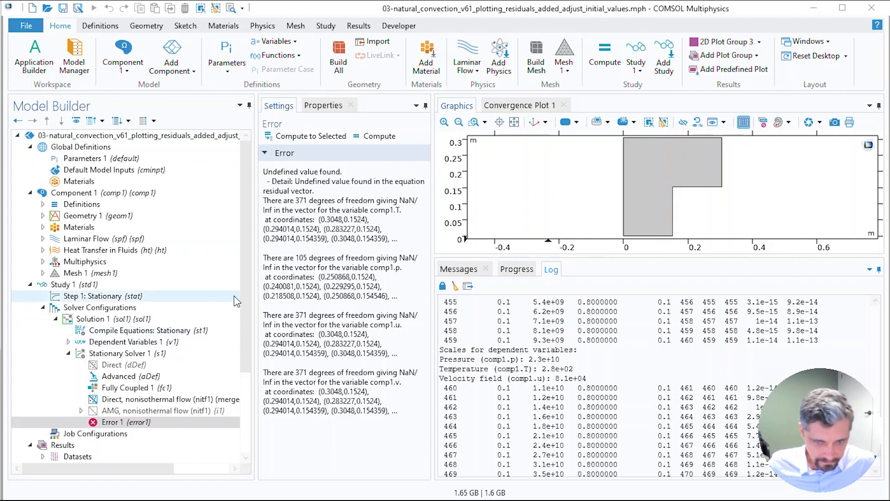
Step: Turn on plotting of results while solving for the stationary study step
{"action": "left_click_drag", "start_coordinate": [251, 283], "coordinate": [254, 383]}
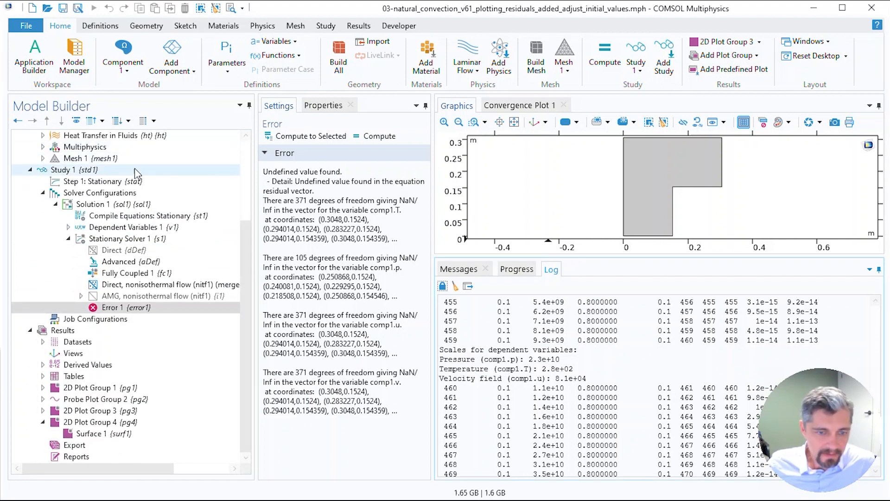
{"action": "left_click", "coordinate": [130, 182]}
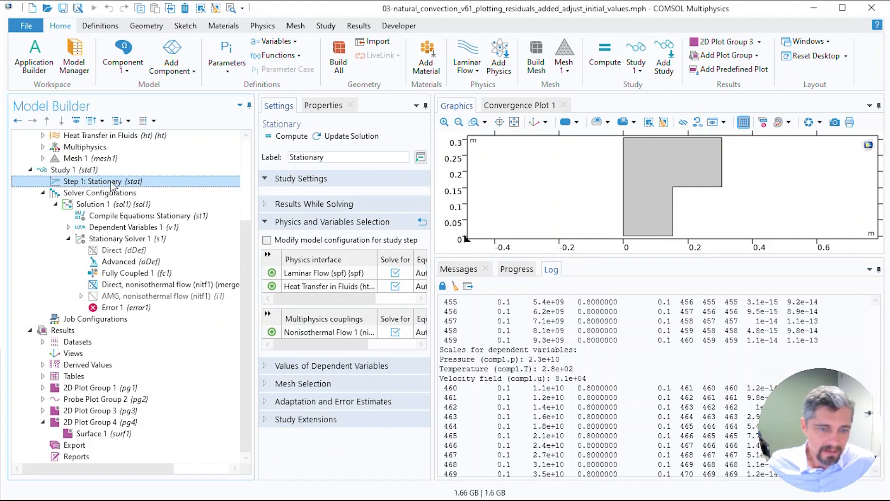
{"action": "left_click", "coordinate": [320, 207]}
{"action": "left_click", "coordinate": [270, 222]}
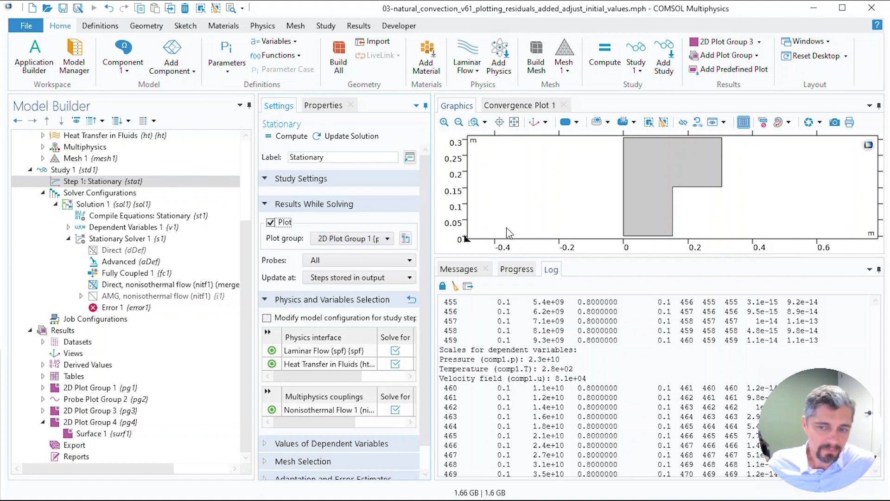
Step: Turn on plotting of results while solving for the Fully Coupled solver node
{"action": "left_click_drag", "start_coordinate": [556, 257], "coordinate": [556, 358]}
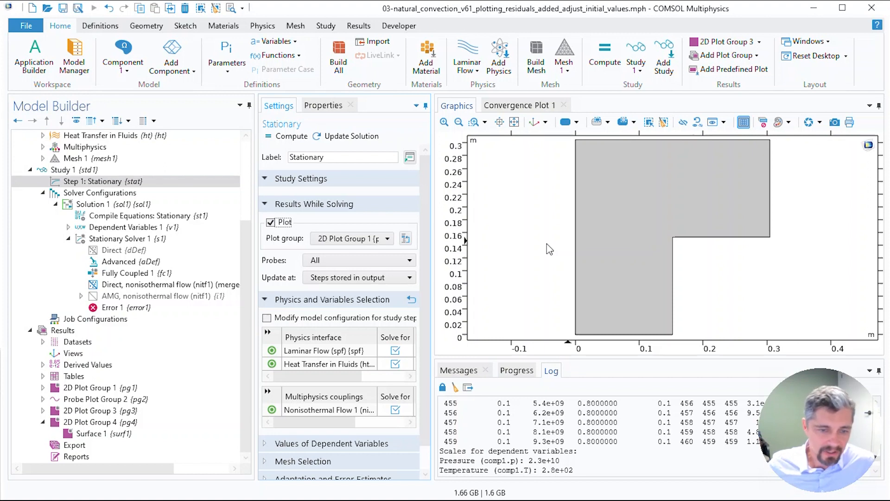
{"action": "left_click", "coordinate": [127, 274]}
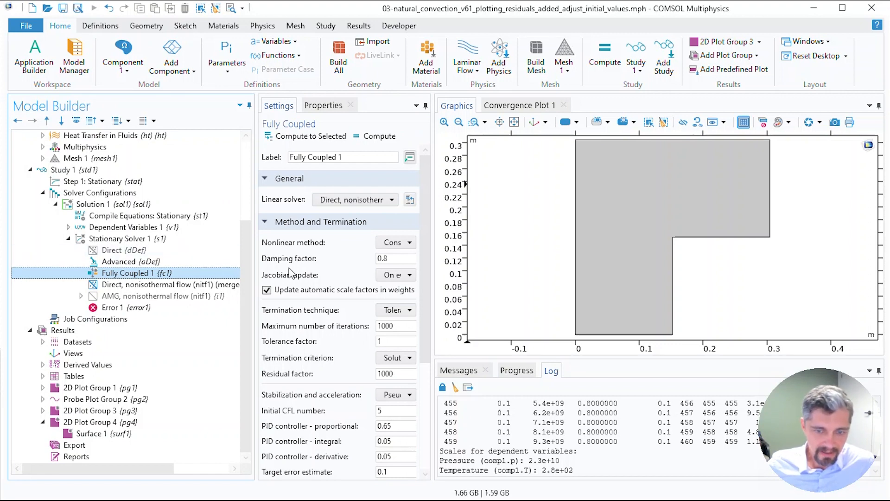
{"action": "left_click", "coordinate": [331, 223]}
{"action": "left_click", "coordinate": [323, 240]}
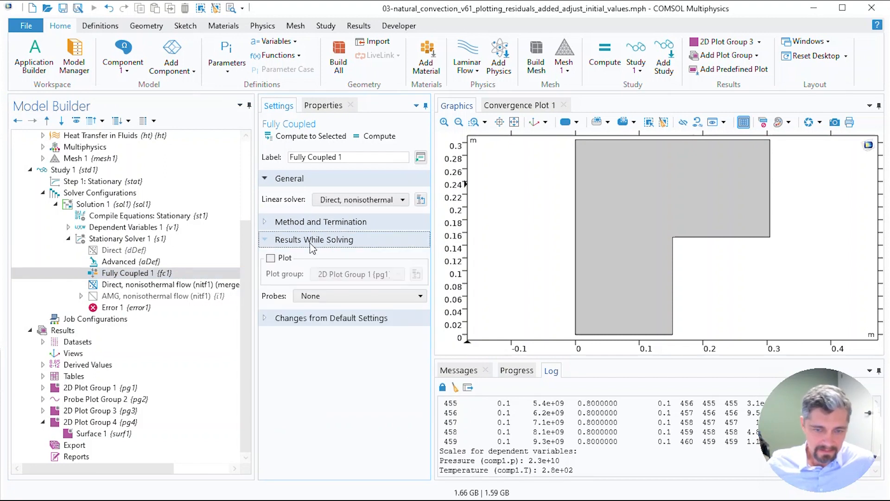
{"action": "left_click", "coordinate": [273, 259]}
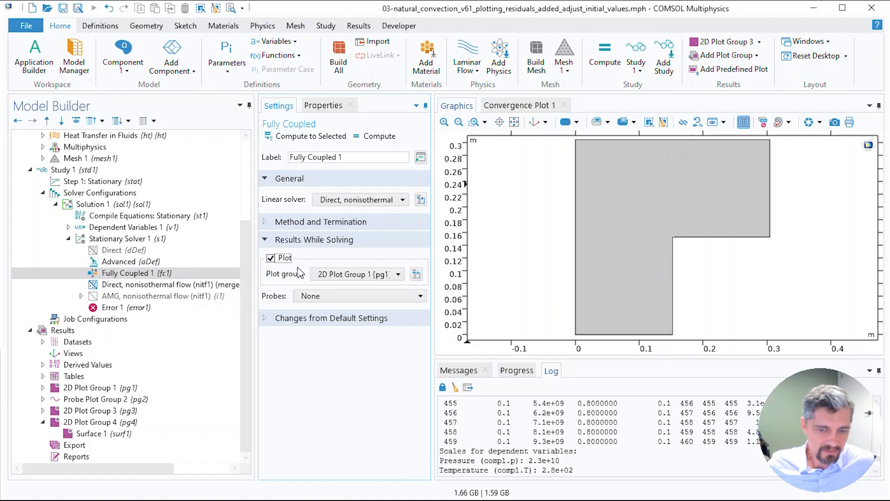
Step: Inspect the available plot groups and their surface plots, plotting 2D Plot Group 3
{"action": "left_click", "coordinate": [337, 275]}
{"action": "left_click", "coordinate": [337, 276]}
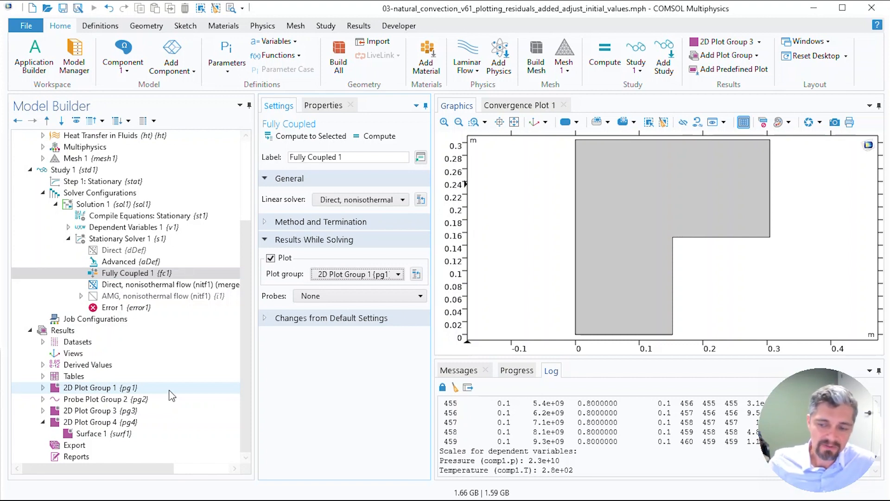
{"action": "left_click", "coordinate": [126, 424]}
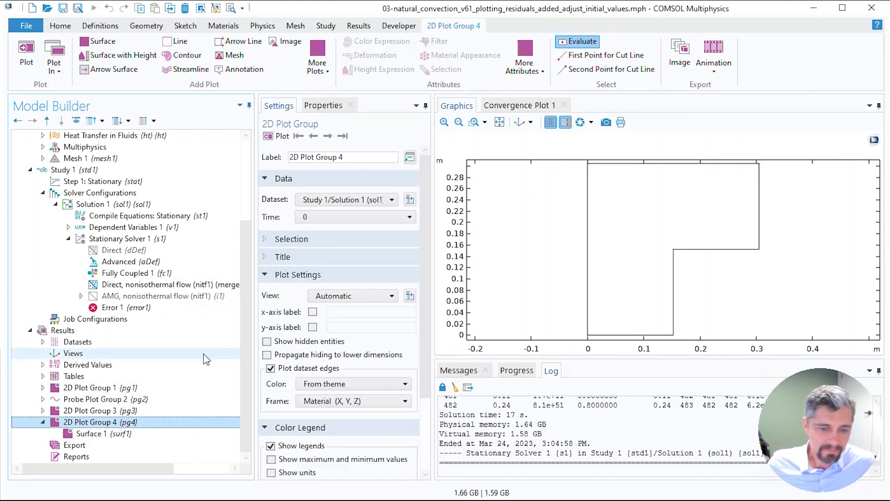
{"action": "left_click", "coordinate": [119, 436]}
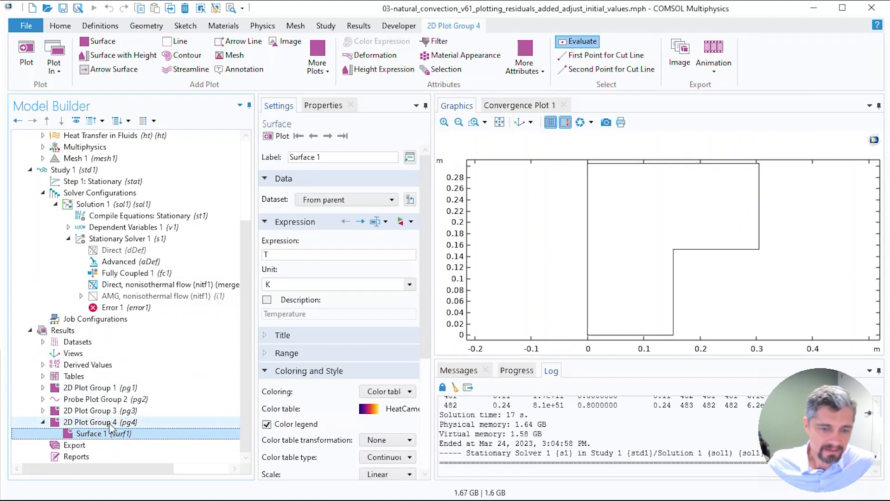
{"action": "left_click", "coordinate": [104, 411]}
{"action": "left_click", "coordinate": [43, 410]}
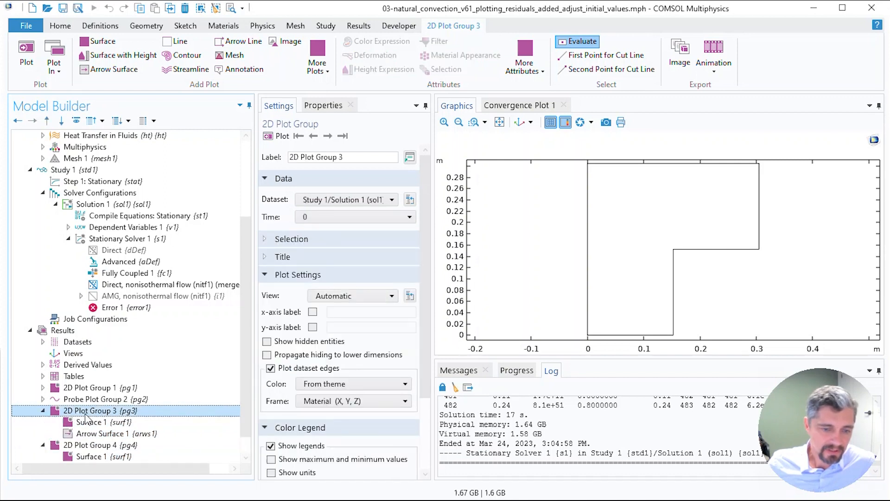
{"action": "left_click", "coordinate": [90, 422]}
{"action": "left_click", "coordinate": [113, 411]}
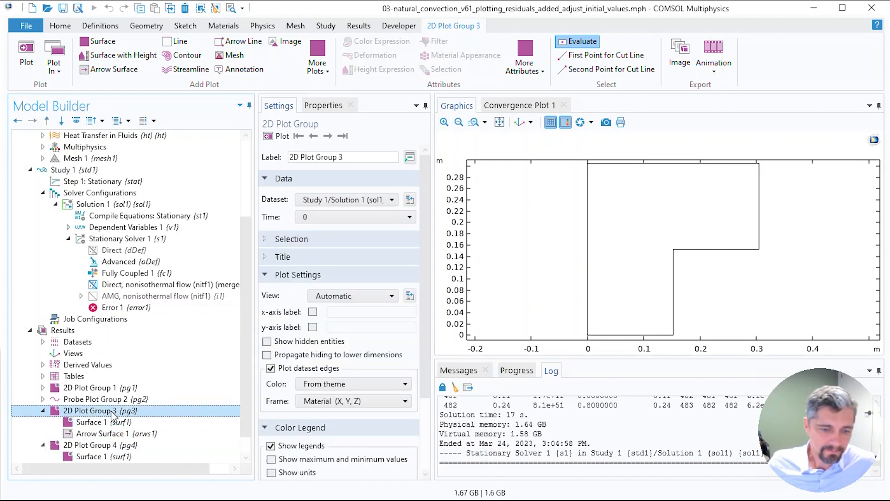
{"action": "left_click", "coordinate": [279, 136]}
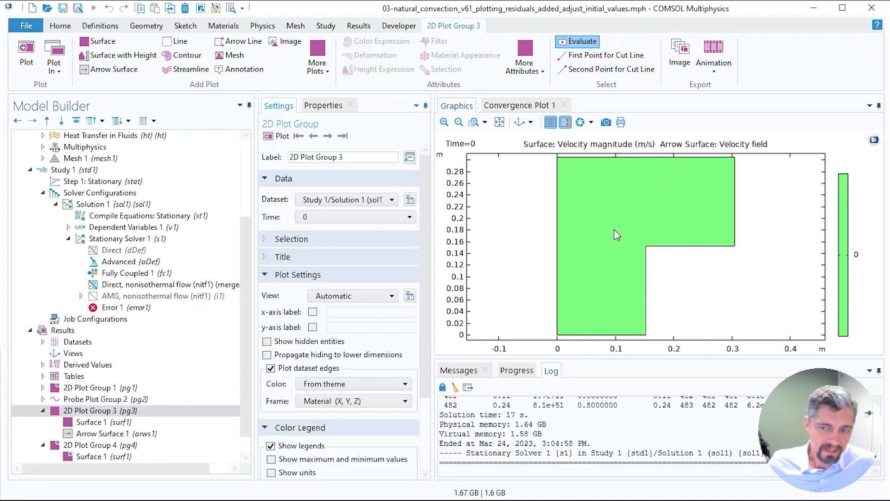
{"action": "left_click", "coordinate": [132, 412]}
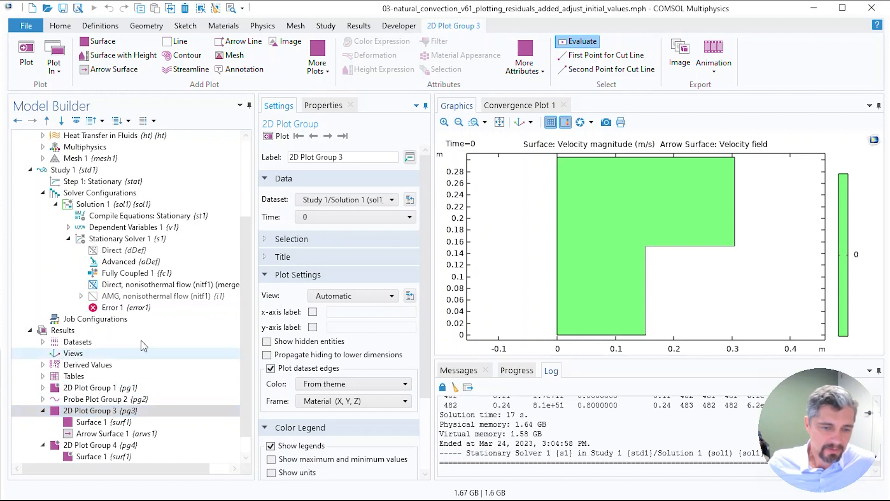
Step: Set the Fully Coupled node's plot group for results while solving to 2D Plot Group 3
{"action": "left_click", "coordinate": [125, 273]}
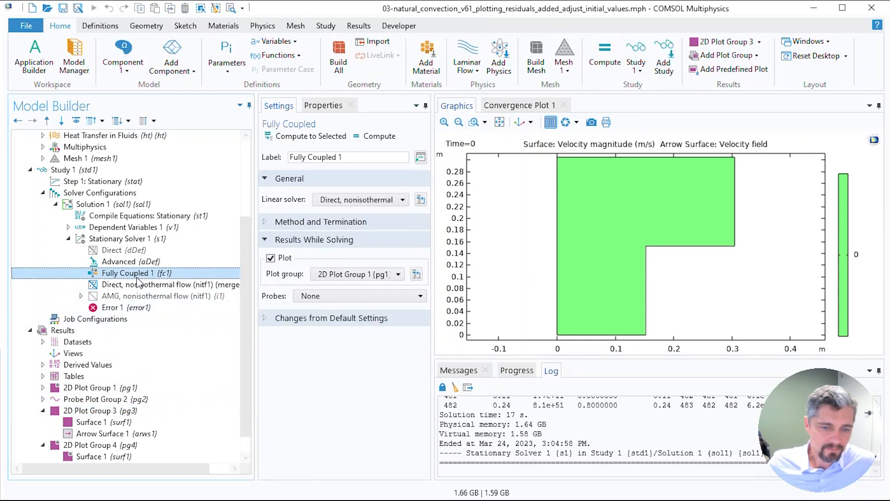
{"action": "left_click", "coordinate": [367, 277]}
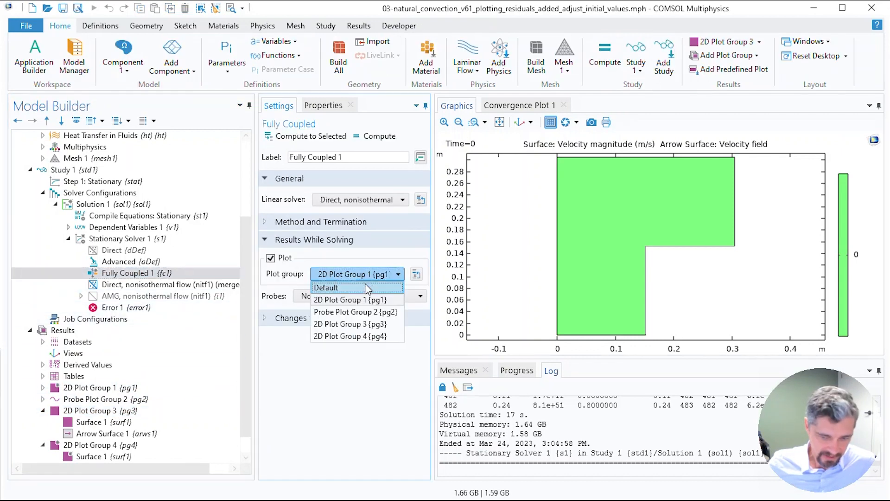
{"action": "left_click", "coordinate": [365, 324]}
{"action": "left_click", "coordinate": [135, 275]}
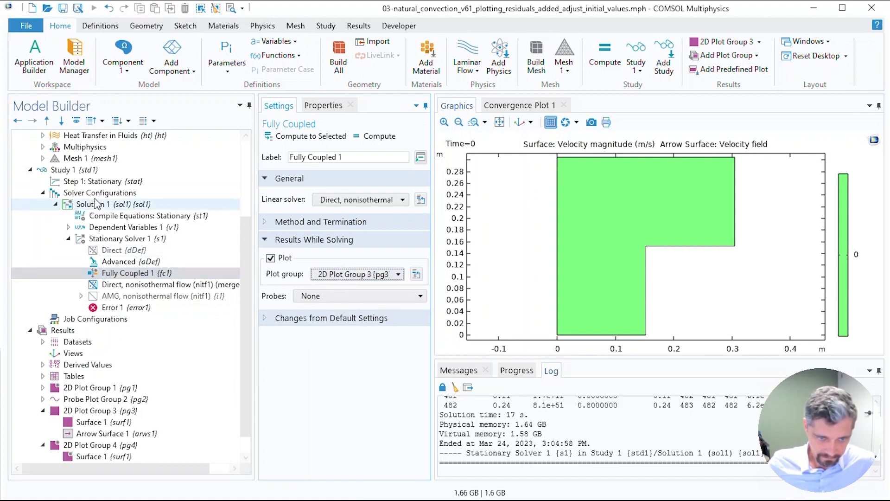
Step: Compute Study 1 and close the error dialog
{"action": "left_click", "coordinate": [69, 170]}
{"action": "left_click", "coordinate": [293, 140]}
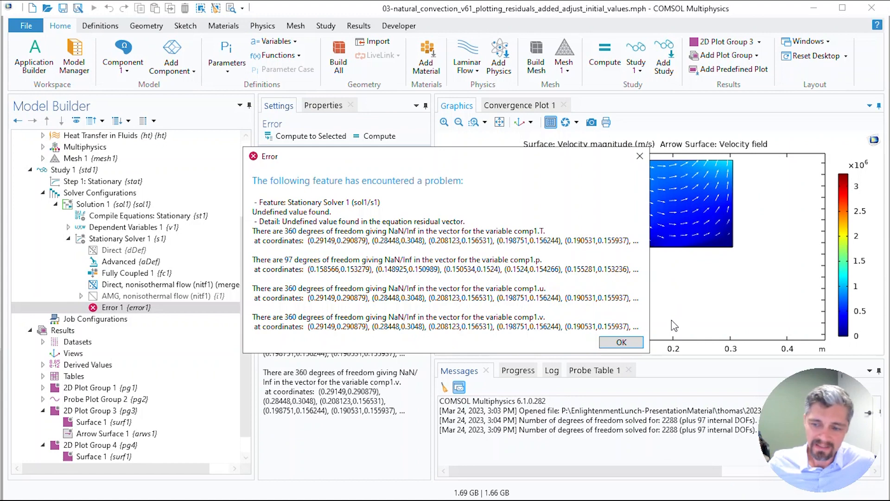
{"action": "left_click", "coordinate": [625, 344]}
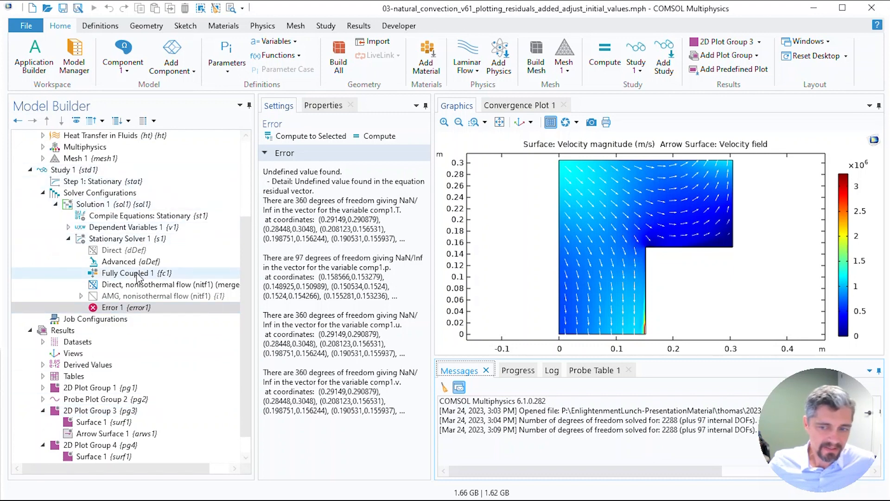
Step: Compute Study 1 again, close the error dialog, and rerun the computation from the error node
{"action": "left_click", "coordinate": [101, 170]}
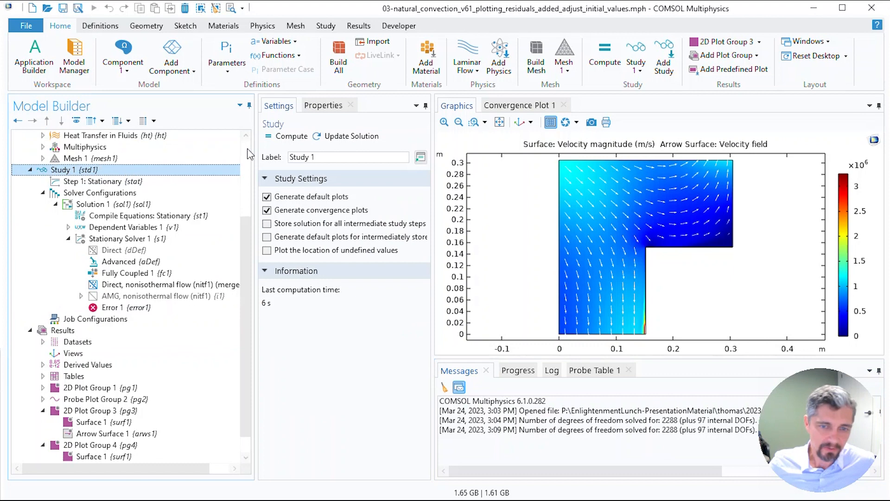
{"action": "left_click", "coordinate": [283, 136]}
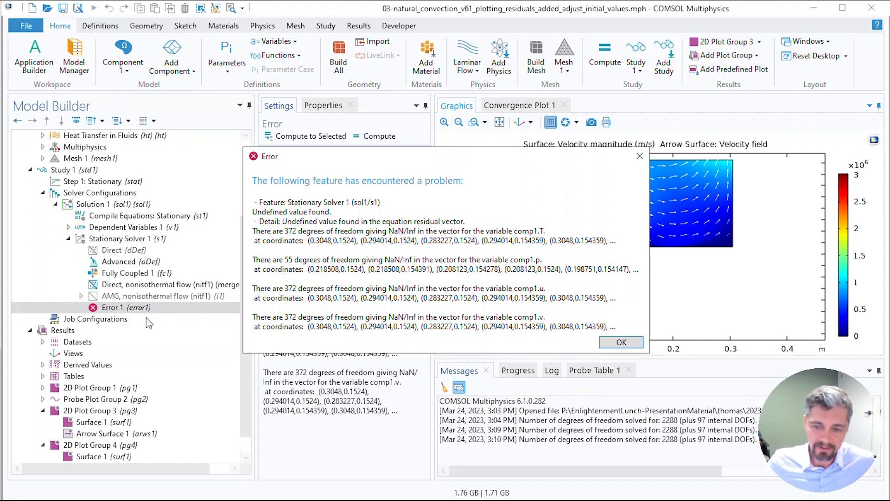
{"action": "left_click", "coordinate": [621, 342]}
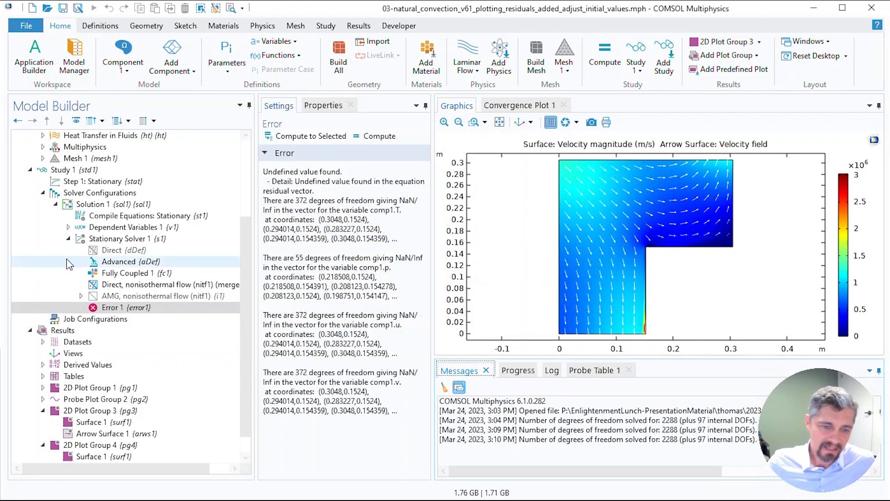
{"action": "left_click", "coordinate": [367, 138]}
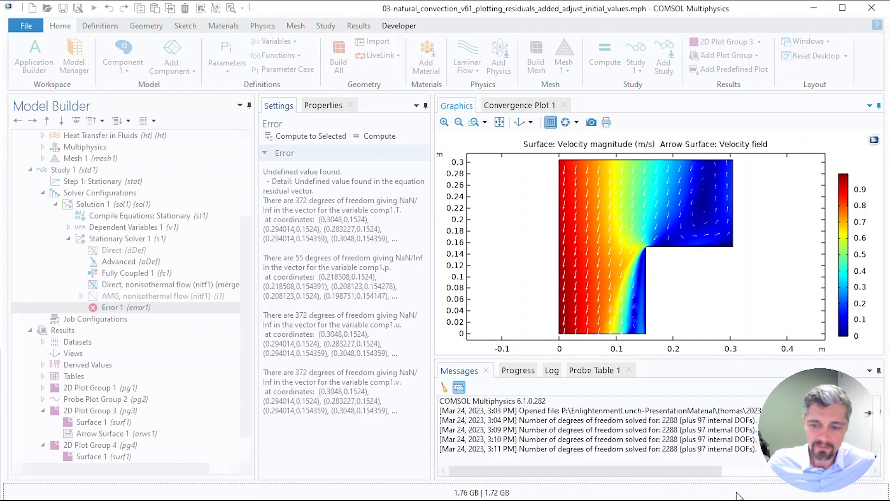
{"action": "left_click", "coordinate": [485, 272]}
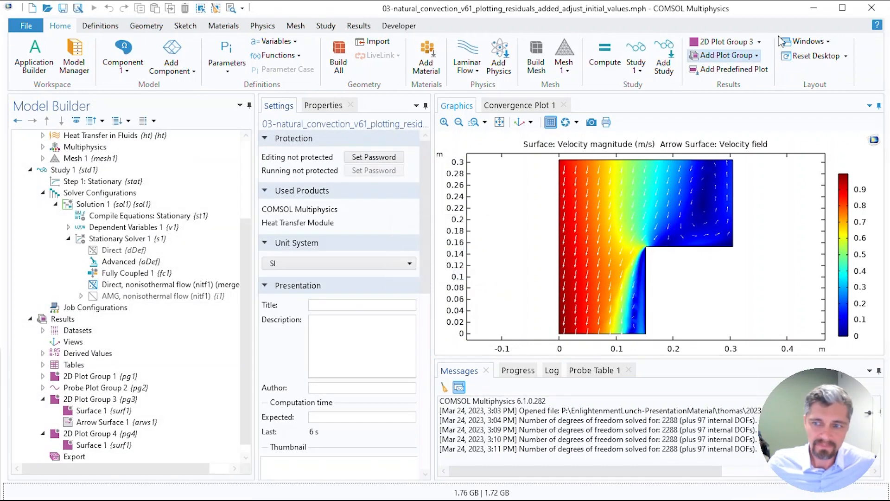
{"action": "left_click", "coordinate": [815, 13]}
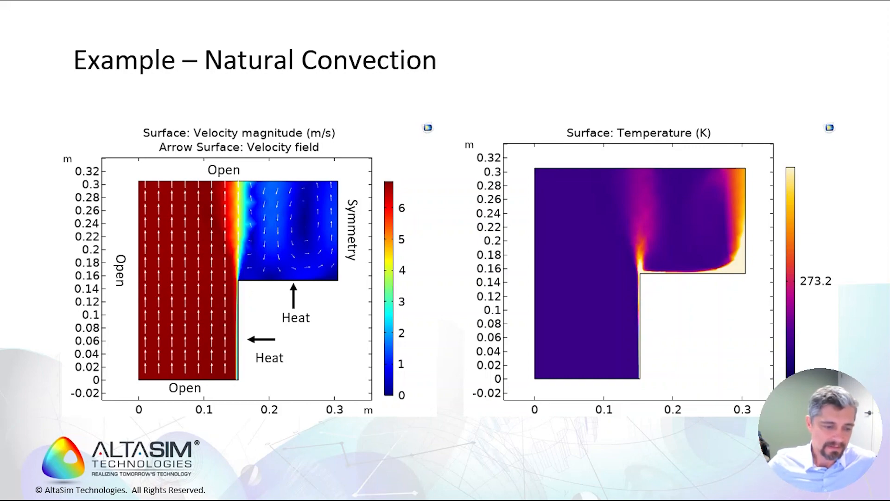
{"action": "key", "text": "alt+Tab"}
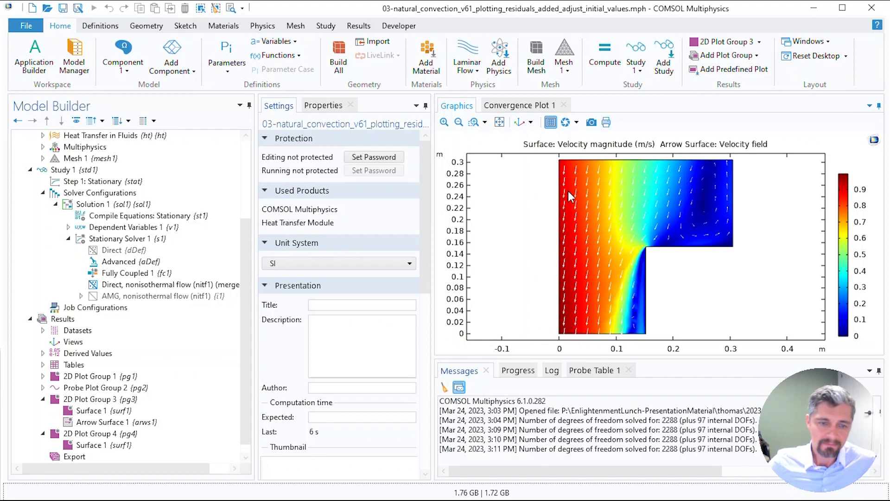
Step: Set the y-component of the initial velocity field in Laminar Flow's Initial Values 1 to 1 m/s
{"action": "scroll", "coordinate": [114, 222], "scroll_direction": "up", "scroll_amount": 3}
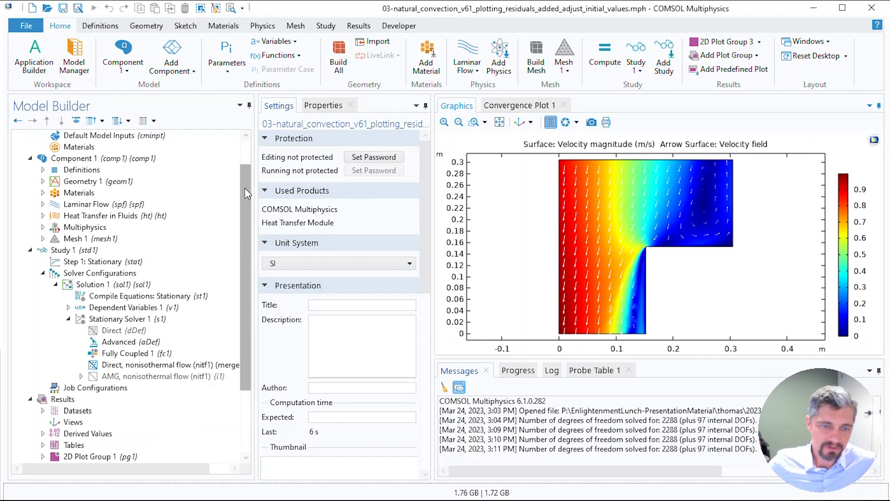
{"action": "left_click", "coordinate": [42, 239]}
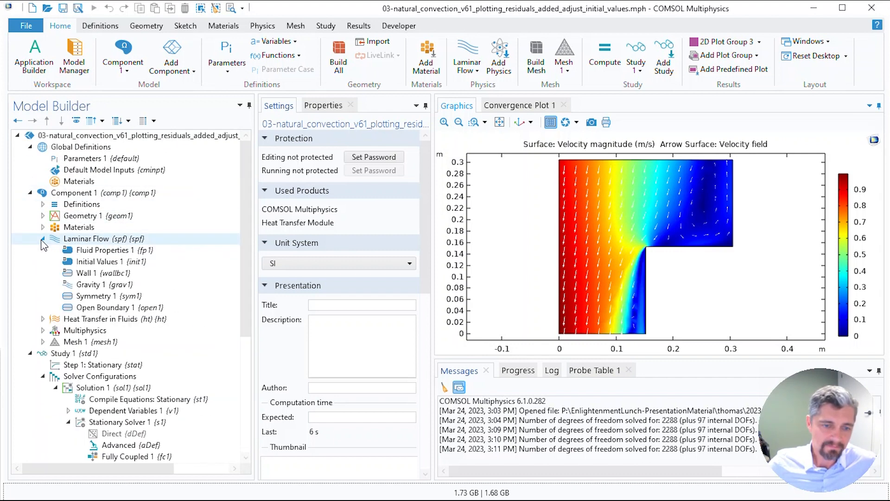
{"action": "left_click", "coordinate": [99, 261]}
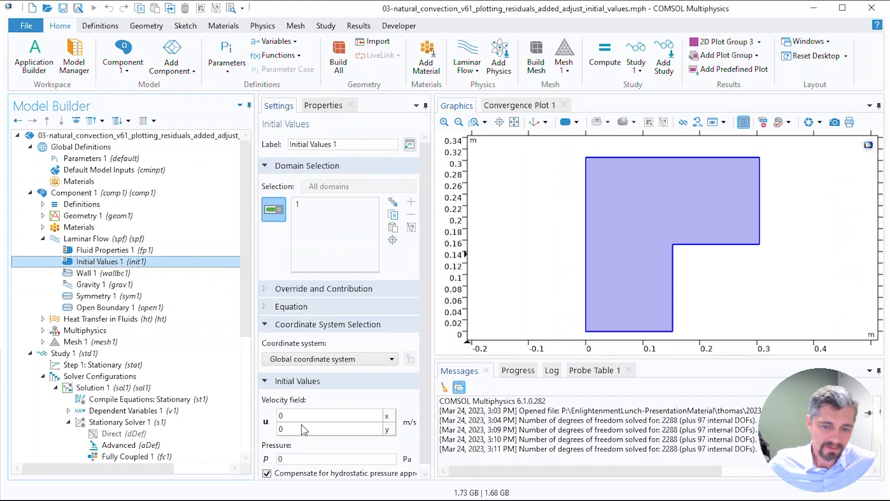
{"action": "double_click", "coordinate": [301, 428]}
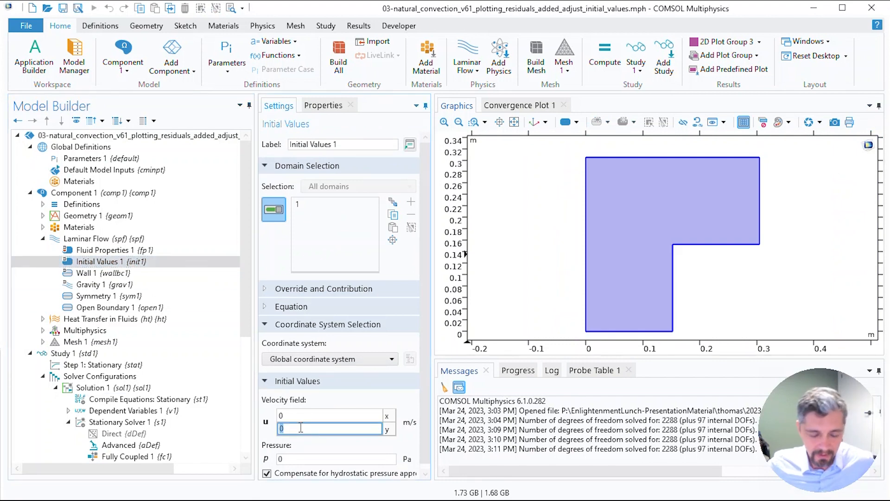
{"action": "type", "text": "1"}
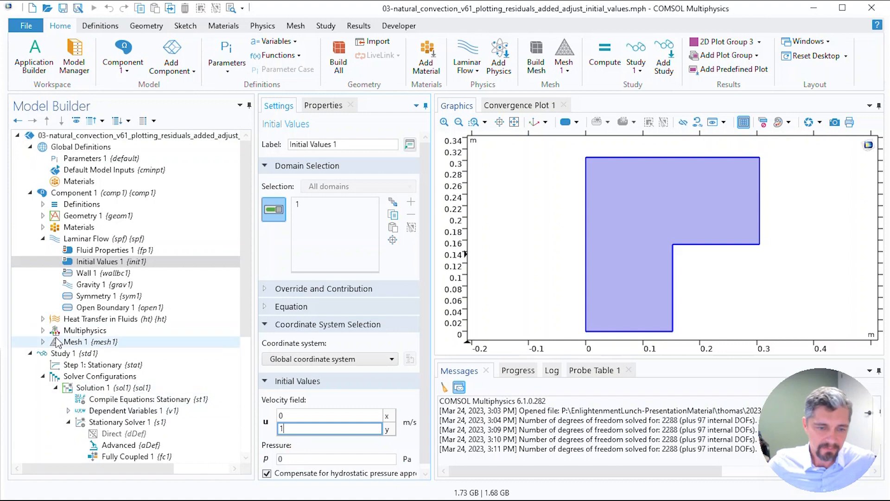
Step: Compute Study 1, cancel the run, and start the computation again
{"action": "left_click", "coordinate": [70, 353]}
{"action": "left_click", "coordinate": [287, 136]}
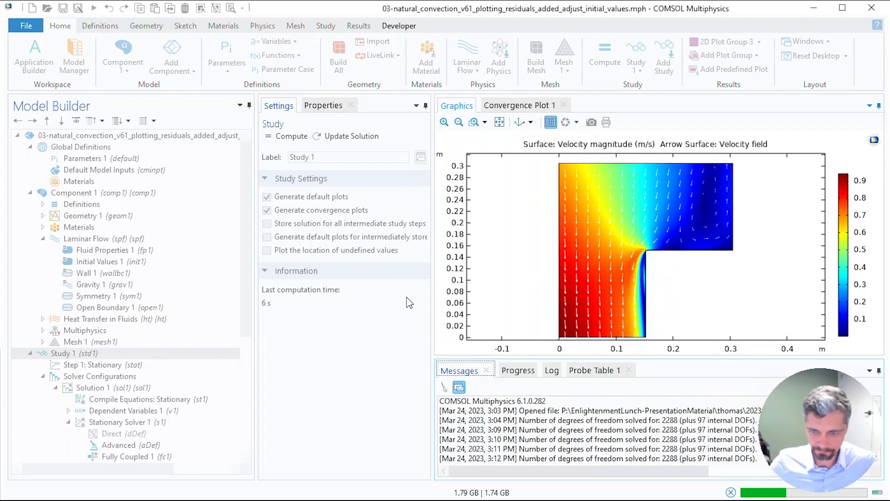
{"action": "left_click", "coordinate": [731, 493]}
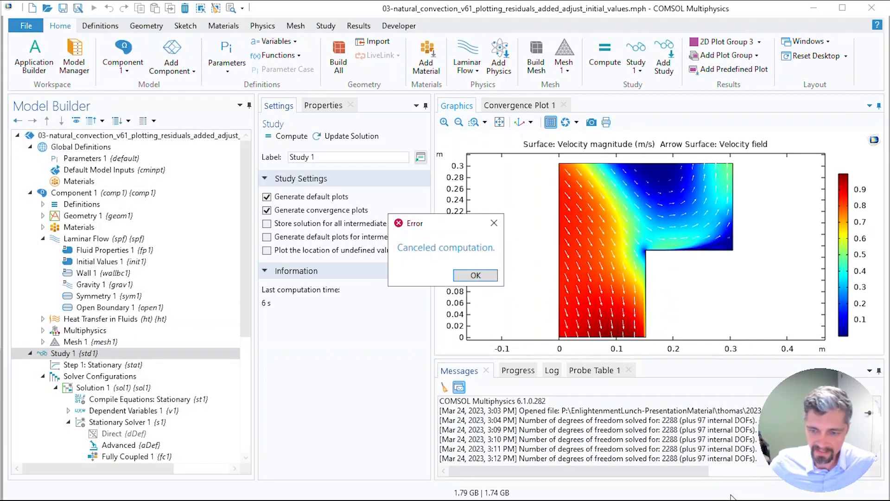
{"action": "left_click", "coordinate": [487, 278]}
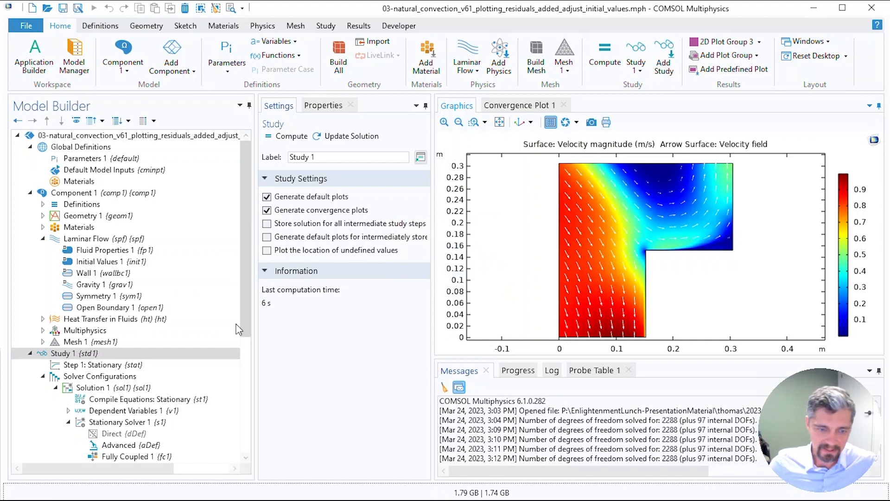
{"action": "left_click", "coordinate": [280, 138]}
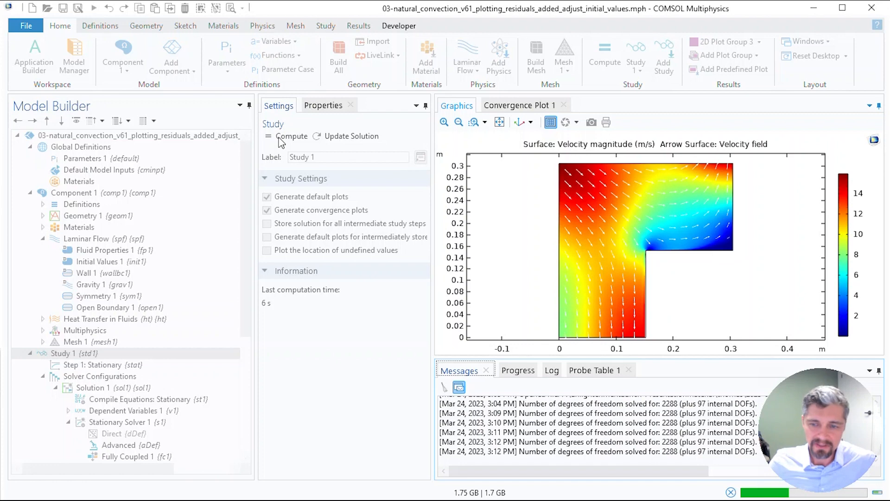
Step: Cancel the running computation and dismiss the cancellation message
{"action": "left_click", "coordinate": [731, 492]}
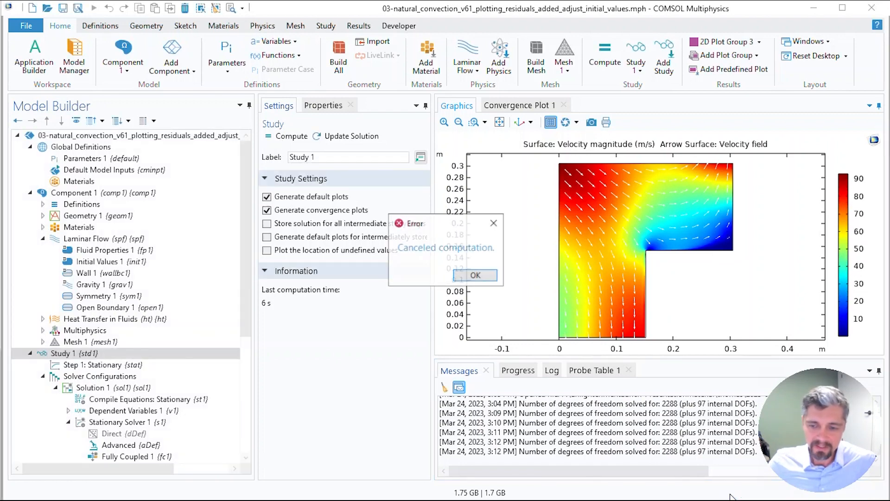
{"action": "left_click", "coordinate": [473, 276]}
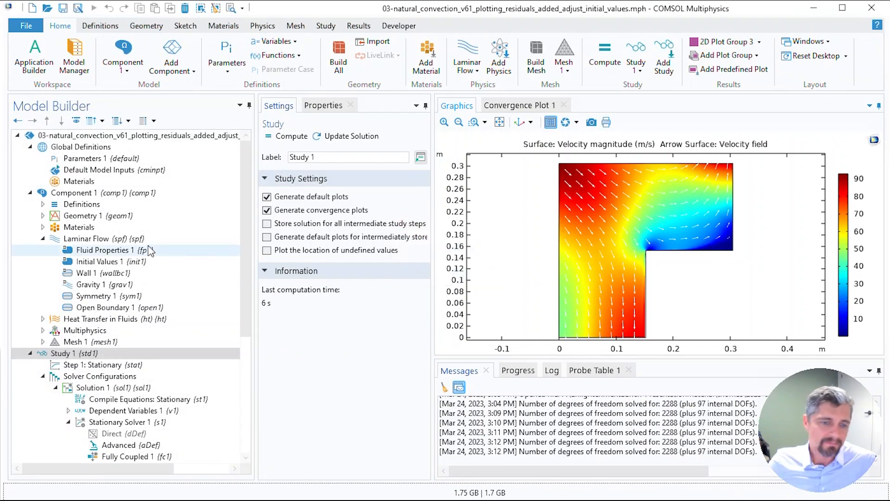
Step: Set the y-component of the initial velocity field in Laminar Flow's Initial Values 1 to 6 m/s
{"action": "left_click", "coordinate": [99, 262]}
{"action": "double_click", "coordinate": [338, 432]}
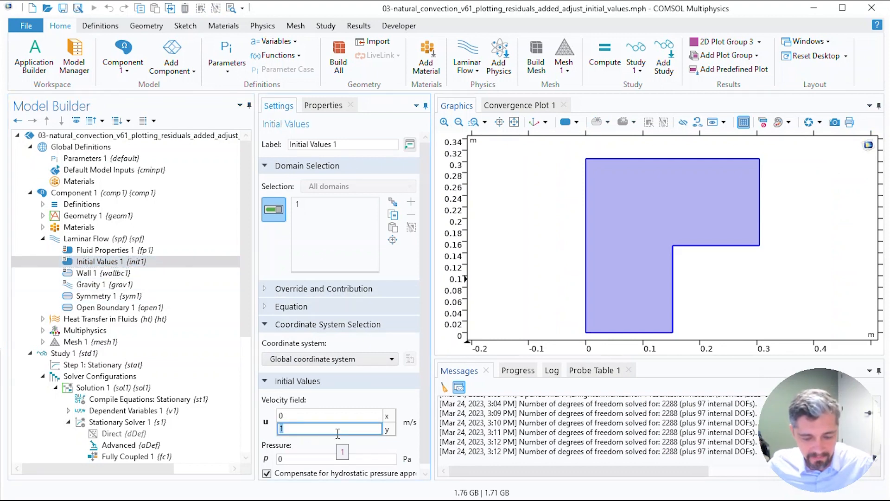
{"action": "type", "text": "6"}
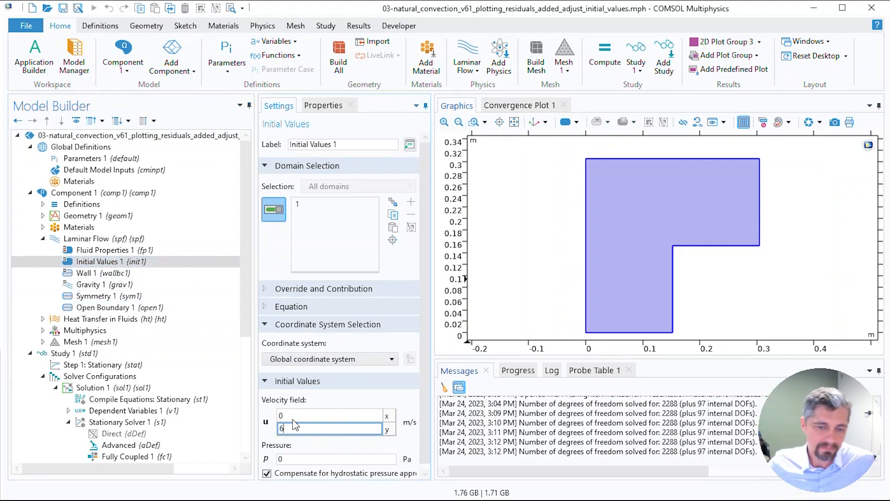
Step: Compute Study 1 and display the nonlinear solver convergence plot
{"action": "left_click", "coordinate": [90, 355]}
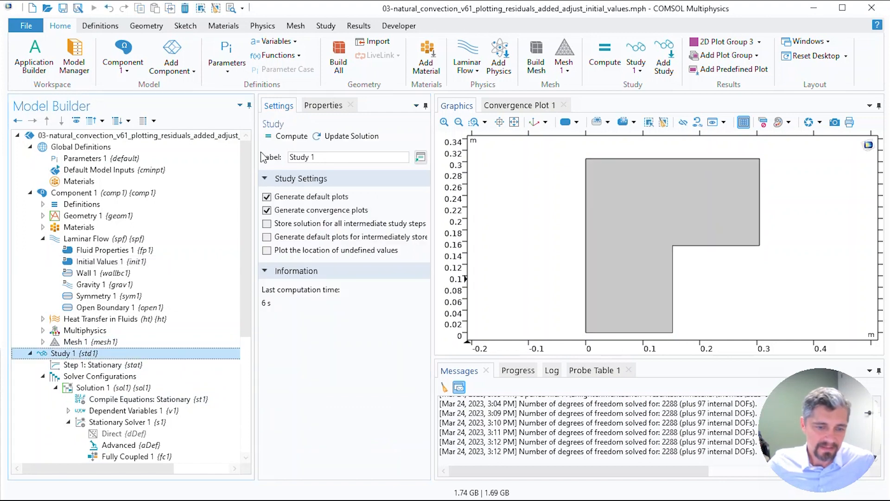
{"action": "left_click", "coordinate": [284, 137]}
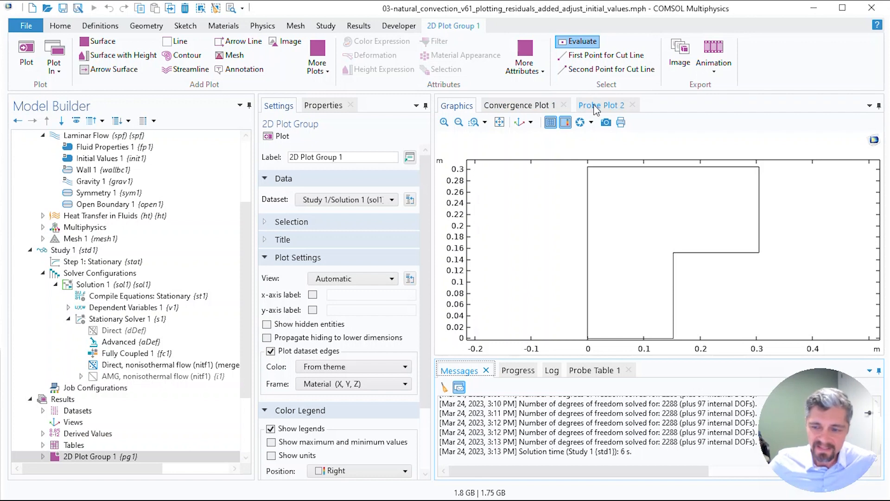
{"action": "left_click", "coordinate": [513, 105]}
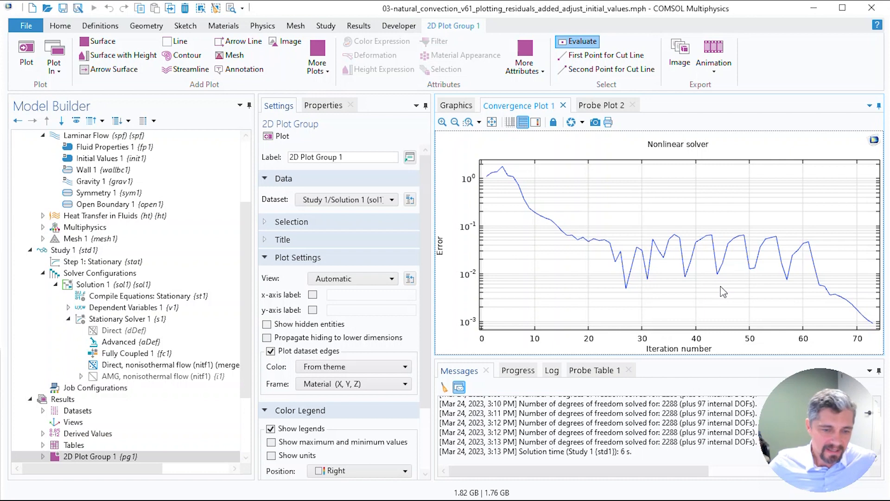
Step: Open the settings of the Fully Coupled 1 node under Stationary Solver 1
{"action": "left_click", "coordinate": [156, 356]}
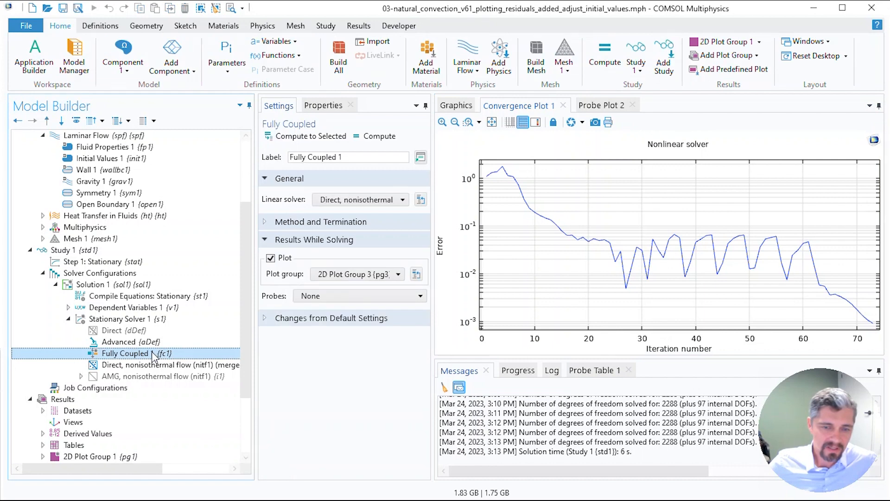